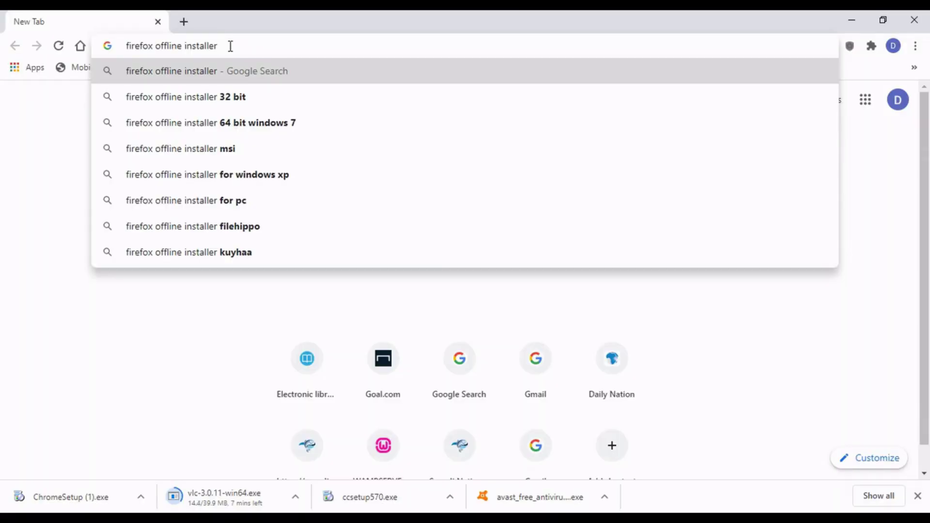
# Search for the Firefox offline installer and choose English (British) on mozilla.org's all-downloads page
pyautogui.press('Return')
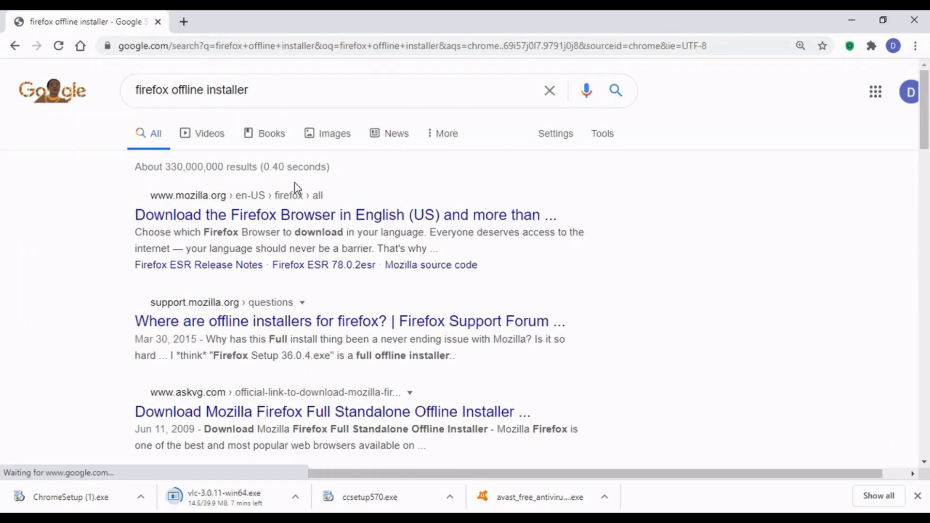
pyautogui.click(312, 220)
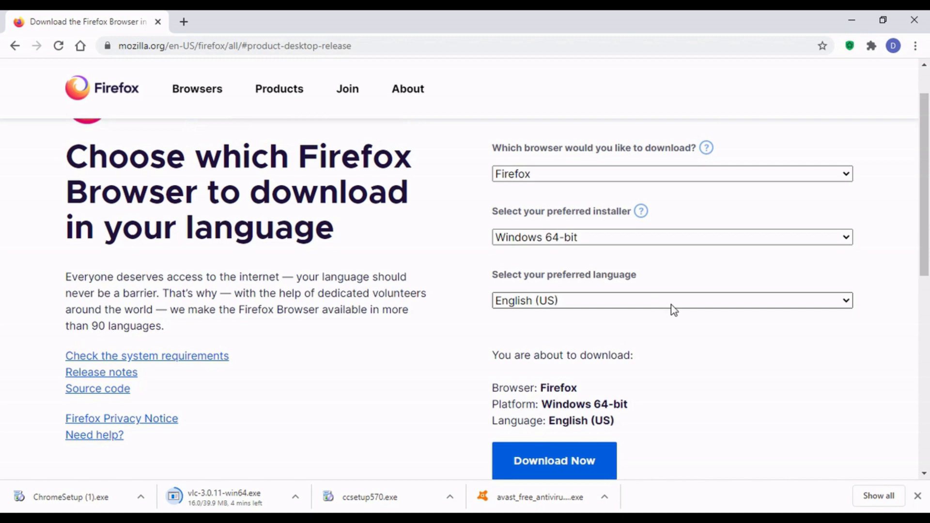
pyautogui.click(848, 302)
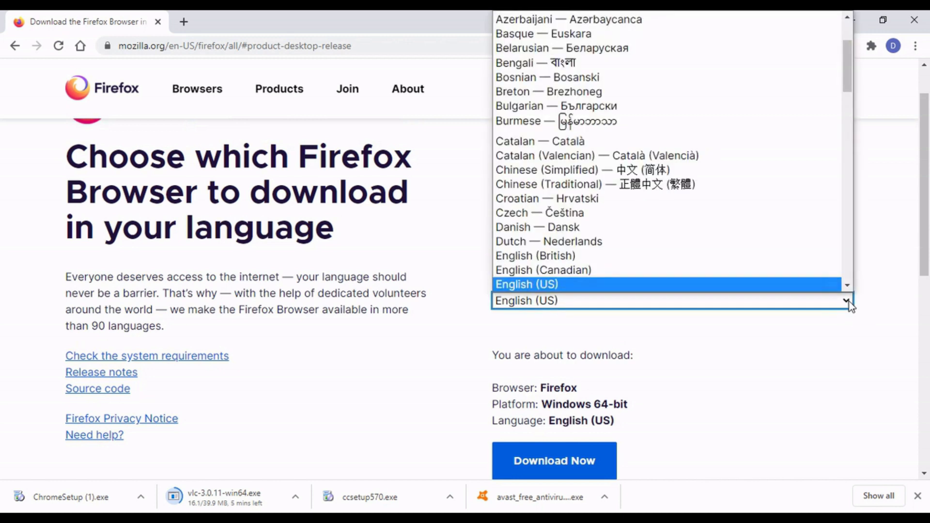
pyautogui.click(774, 261)
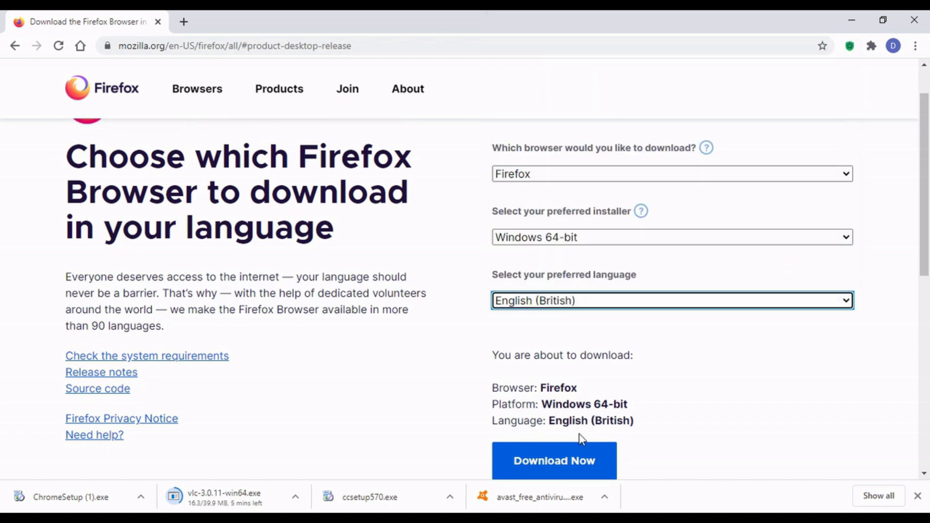
# Download the Windows 64-bit Firefox Setup 79.0 installer and save it to Downloads
pyautogui.click(572, 474)
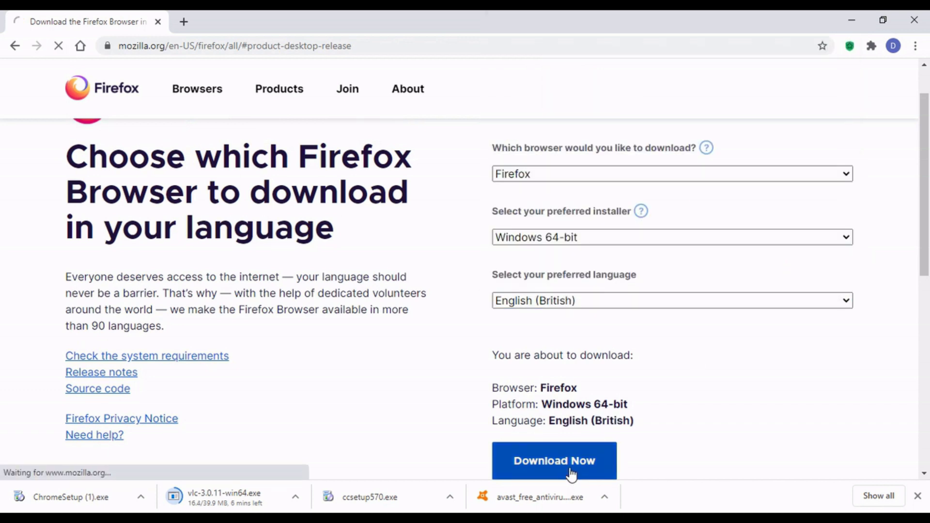
pyautogui.click(923, 474)
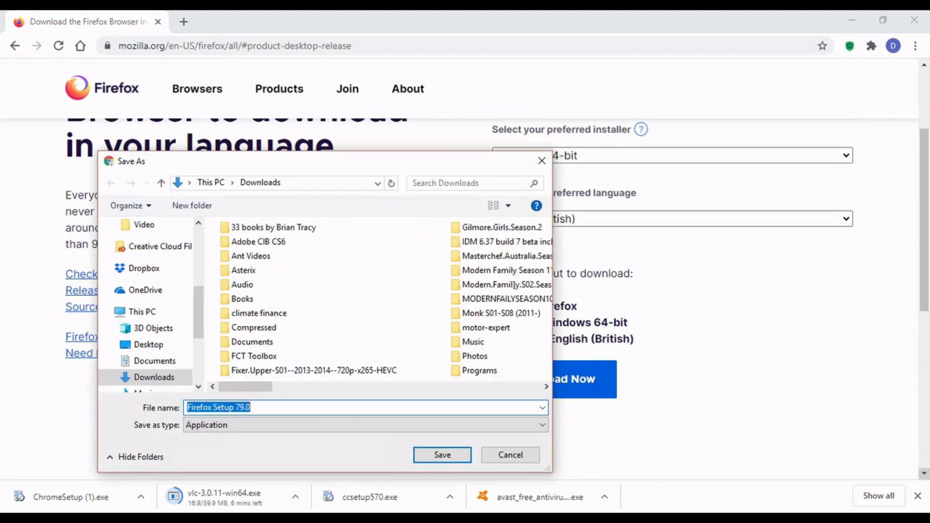
pyautogui.click(446, 454)
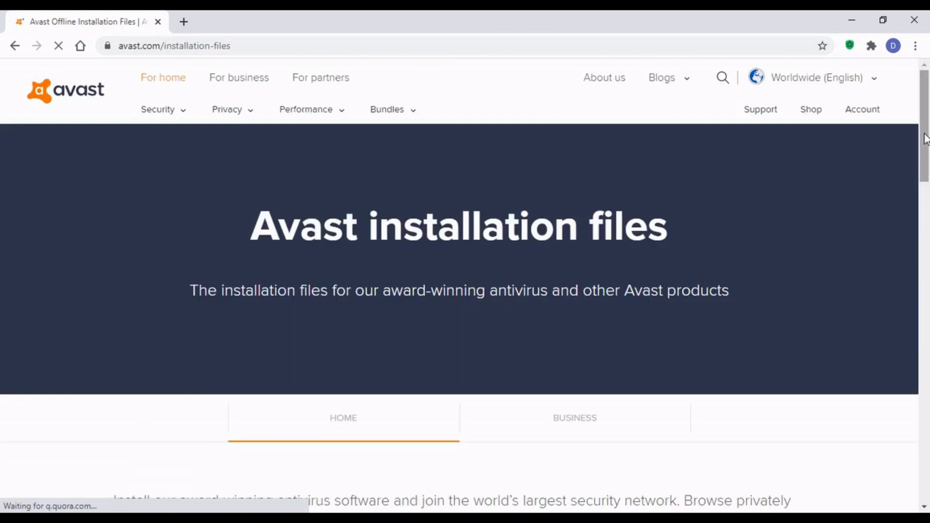
# Download the Avast Antivirus Free offline installer and save it to Downloads
pyautogui.moveTo(925, 139); pyautogui.dragTo(928, 228)
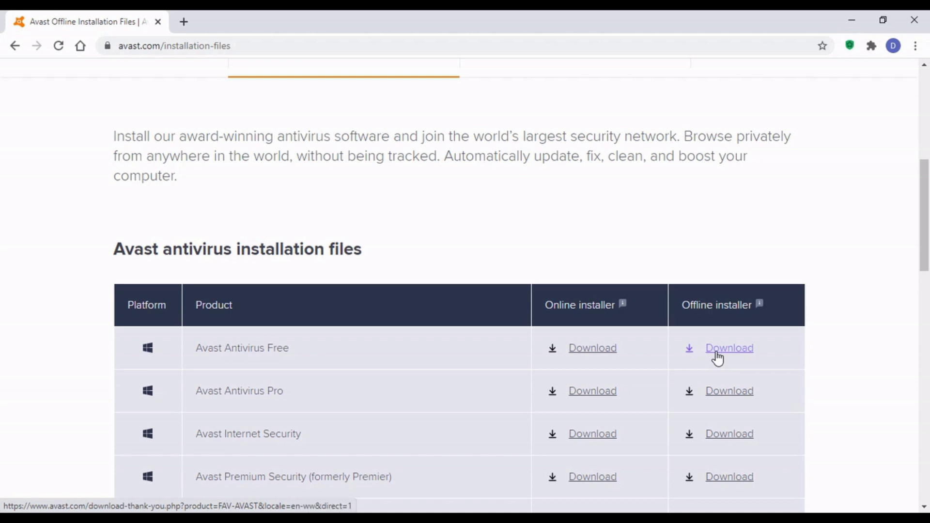
pyautogui.click(717, 358)
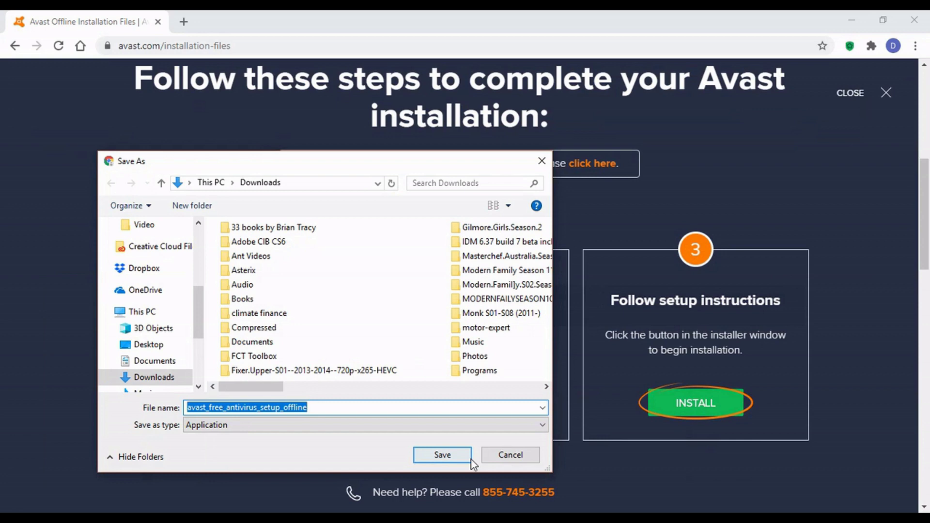
pyautogui.click(442, 455)
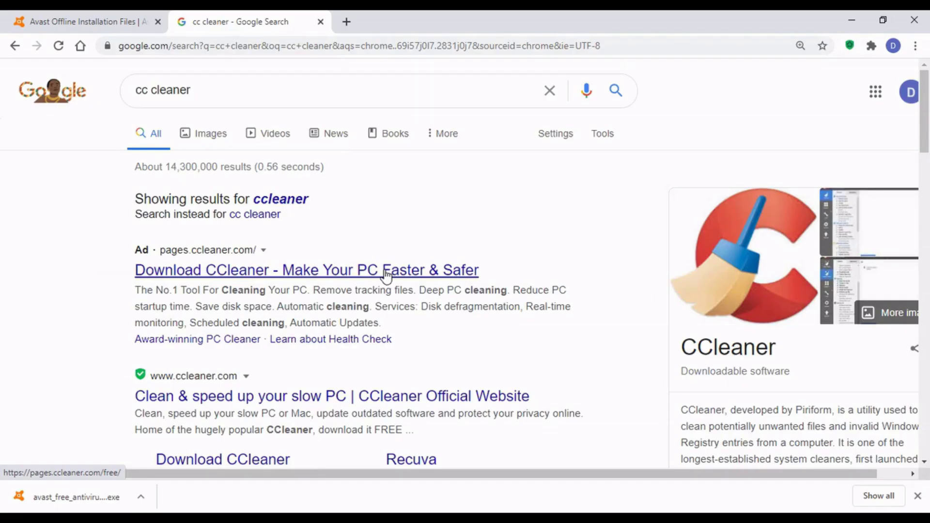
# Open CCleaner's site, dismiss the cookie notice, and save ccsetup570.exe to Downloads
pyautogui.click(386, 275)
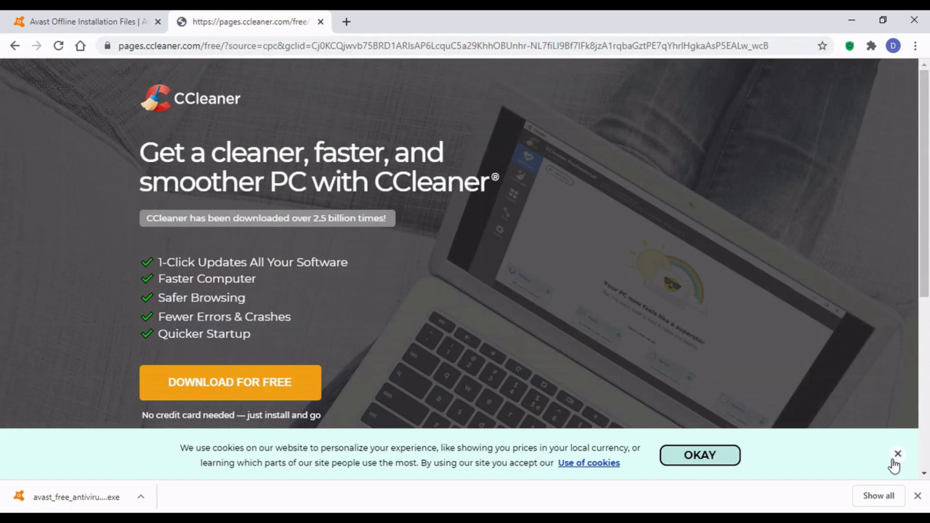
pyautogui.click(893, 458)
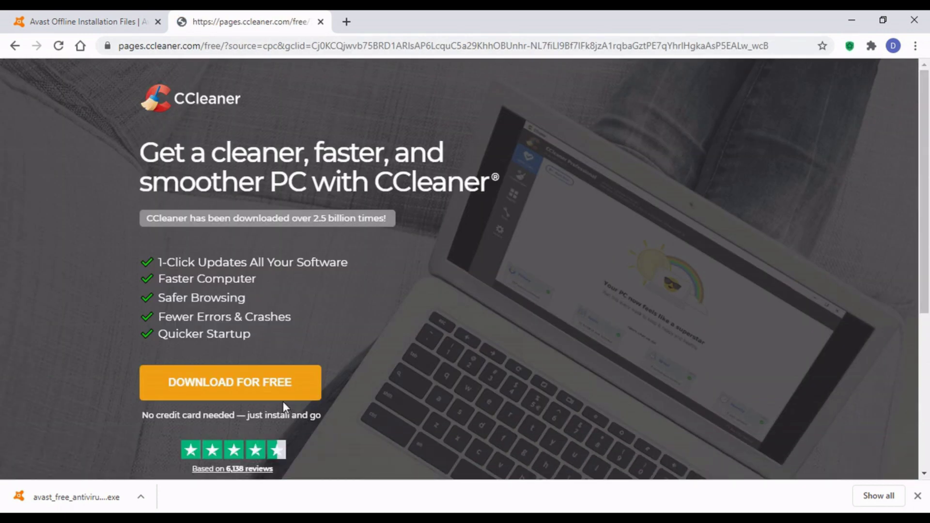
pyautogui.click(272, 388)
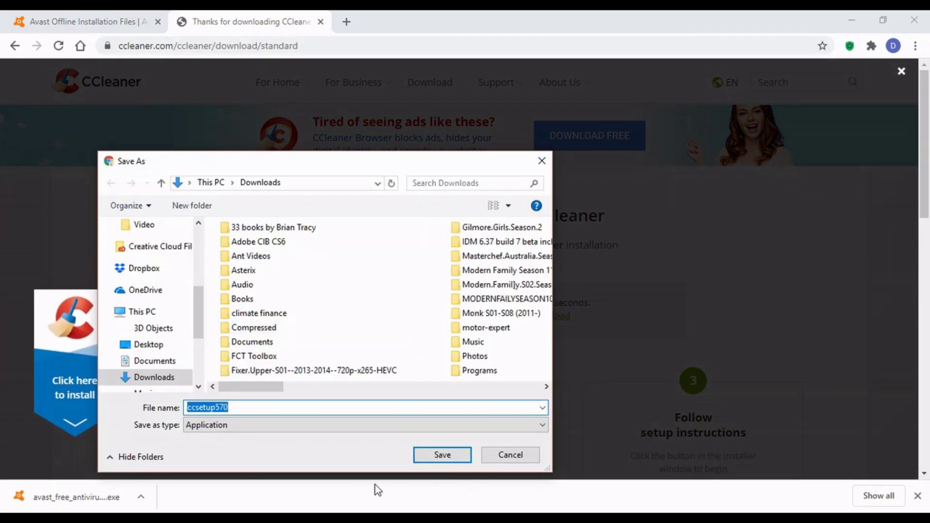
pyautogui.click(431, 457)
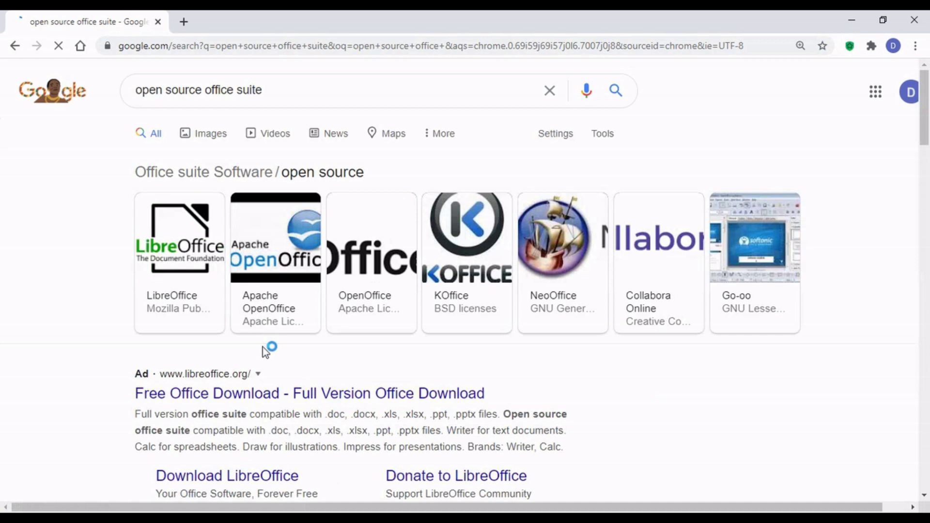
# Open the LibreOffice and Apache OpenOffice results in new tabs, then view LibreOffice's More information section
pyautogui.rightClick(197, 279)
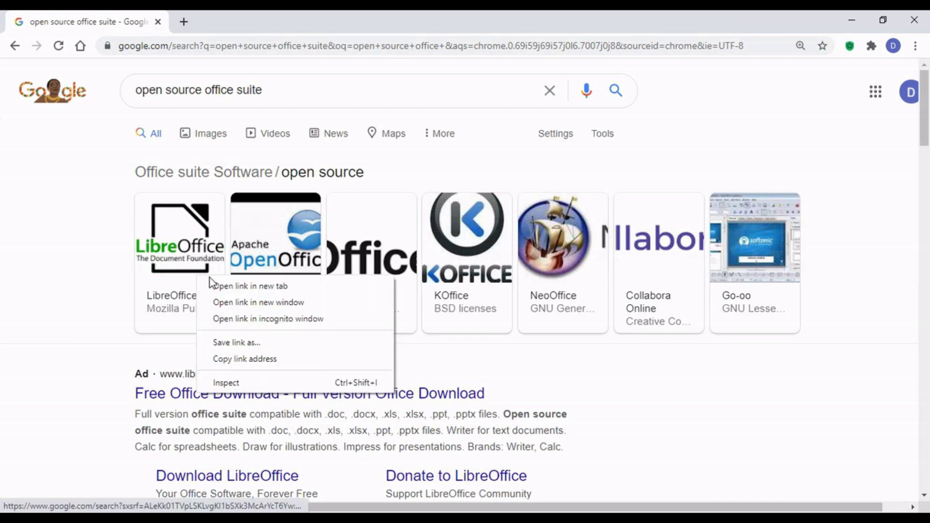
pyautogui.click(211, 285)
pyautogui.click(205, 23)
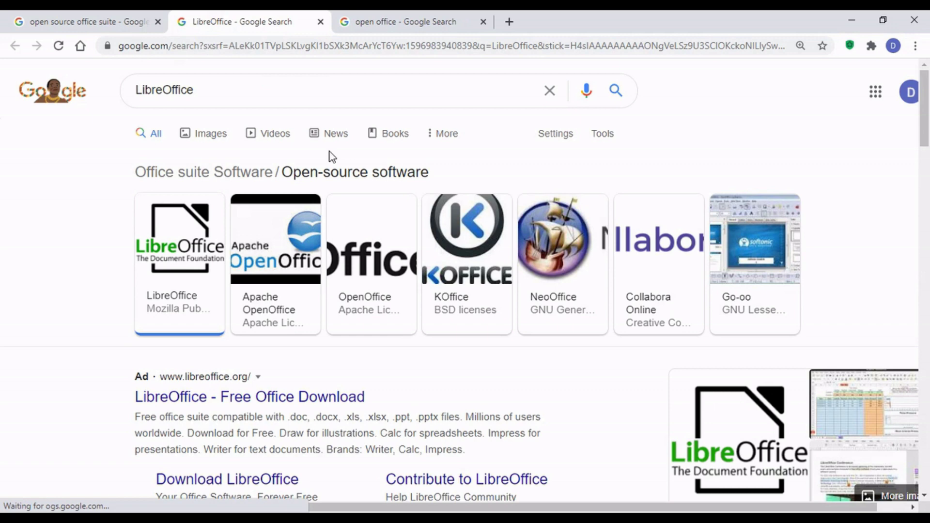
pyautogui.click(213, 398)
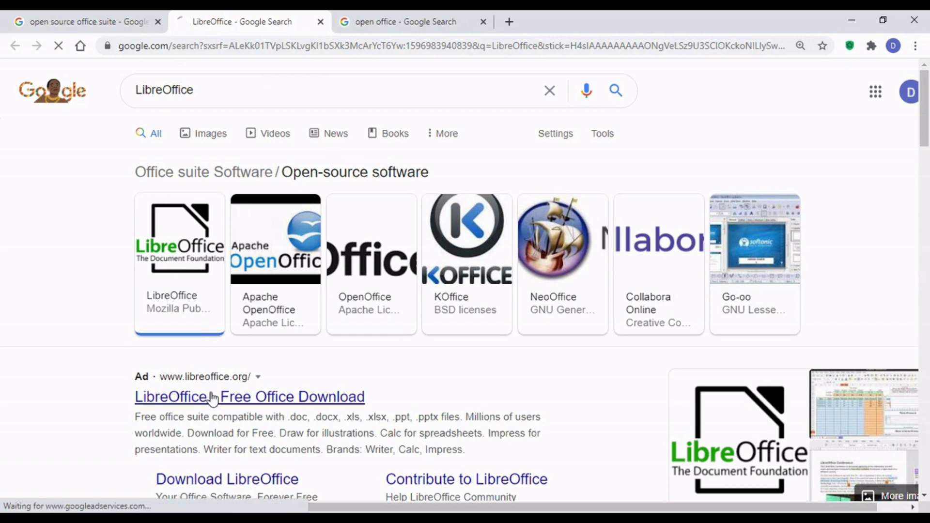
pyautogui.scroll(-1, 925, 150)
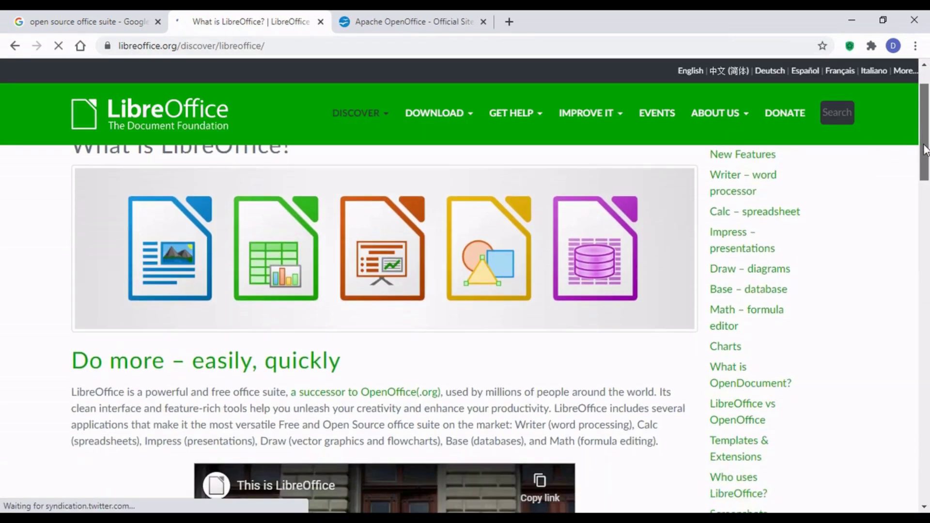
pyautogui.moveTo(925, 150); pyautogui.dragTo(926, 232)
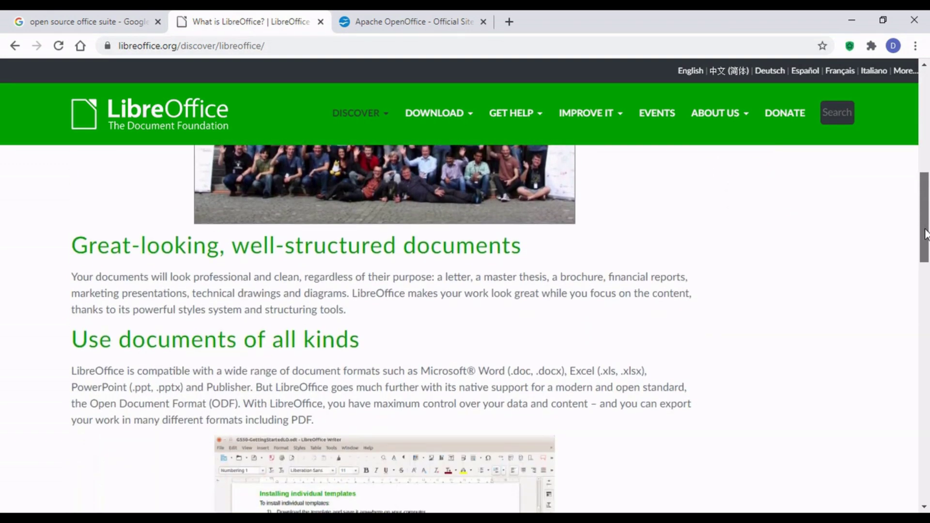
pyautogui.moveTo(925, 235); pyautogui.dragTo(926, 377)
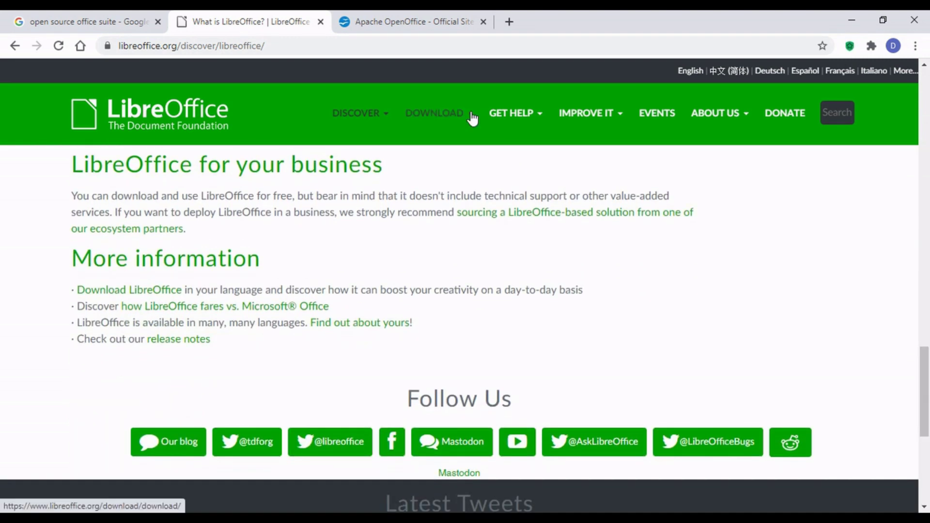
# Save LibreOffice_7.0.0_Win_x64.msi from the Download LibreOffice page into Downloads
pyautogui.moveTo(470, 114)
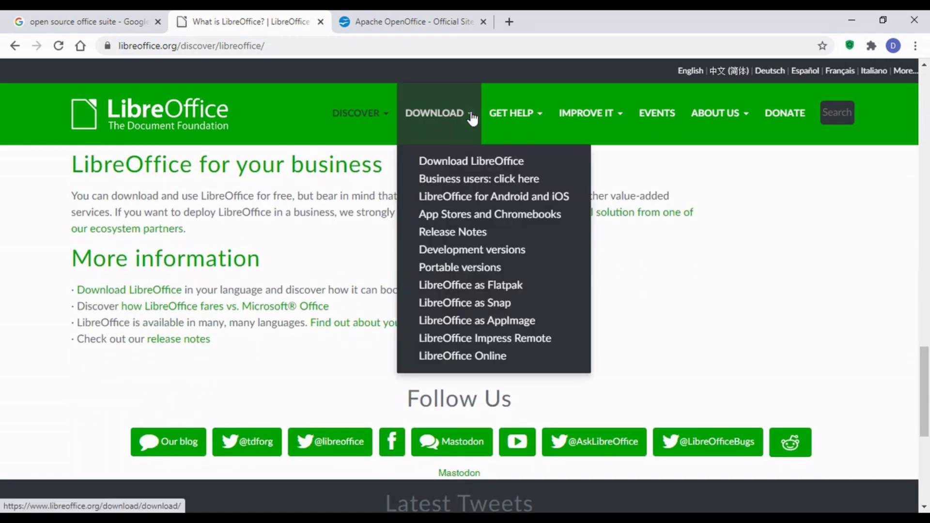
pyautogui.click(468, 161)
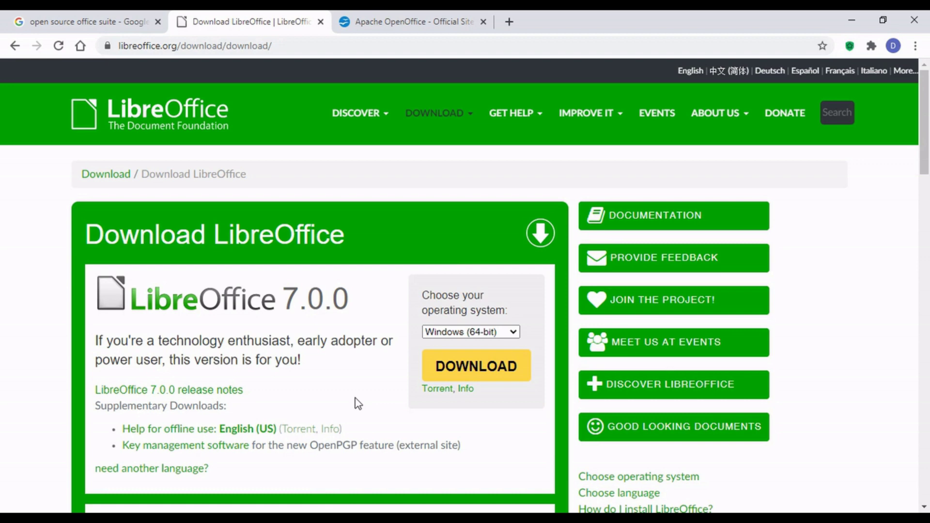
pyautogui.click(484, 382)
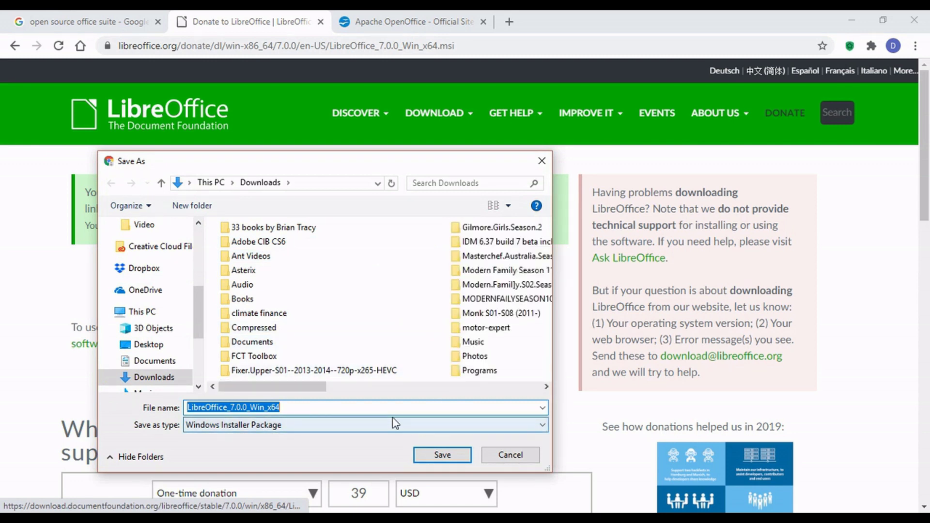
pyautogui.click(441, 459)
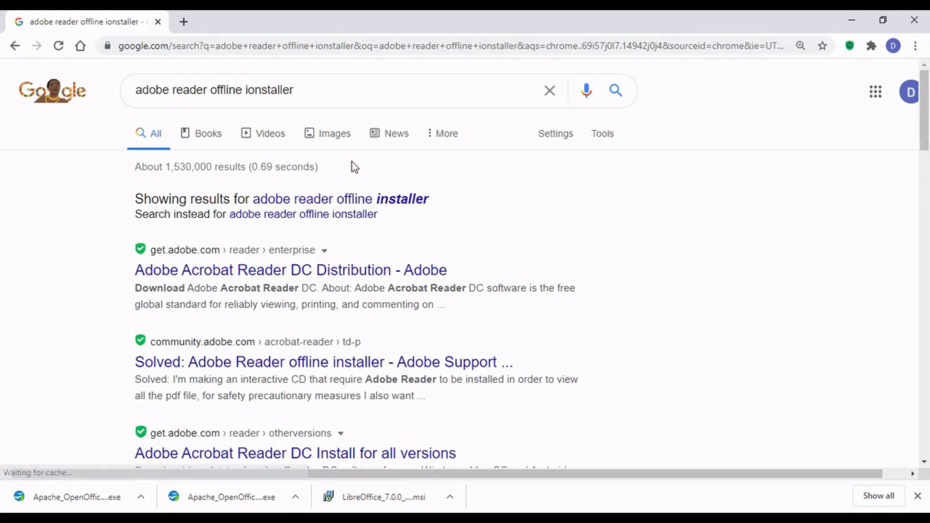
# On Adobe's all-versions Reader page, select Windows 10 and English (UK)
pyautogui.scroll(-4, 397, 240)
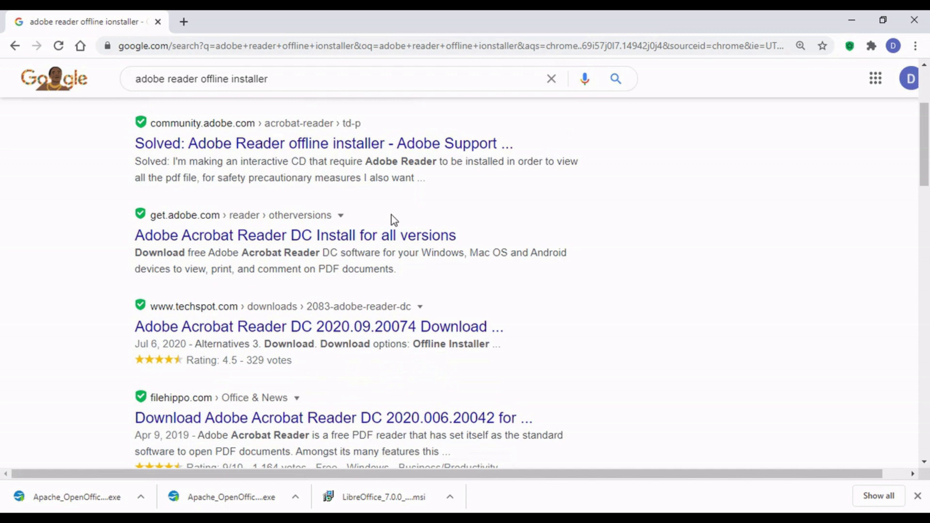
pyautogui.click(367, 246)
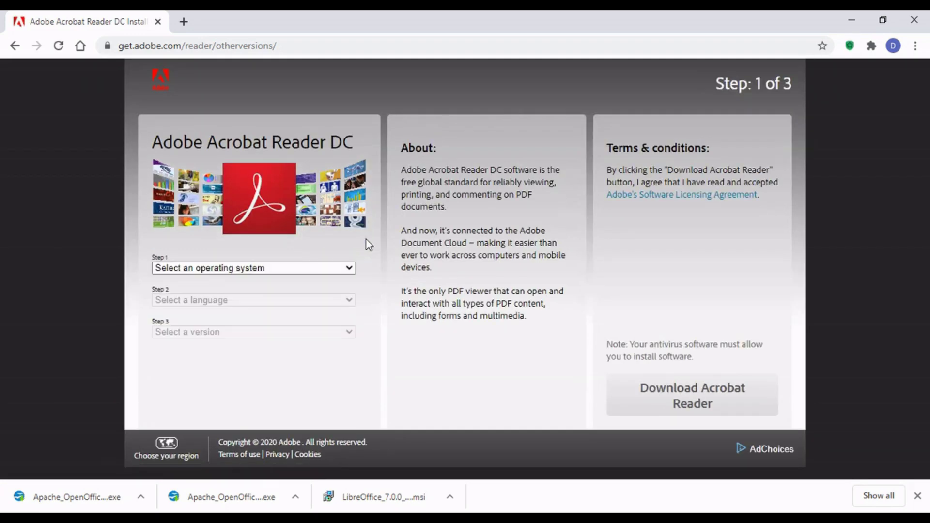
pyautogui.click(353, 269)
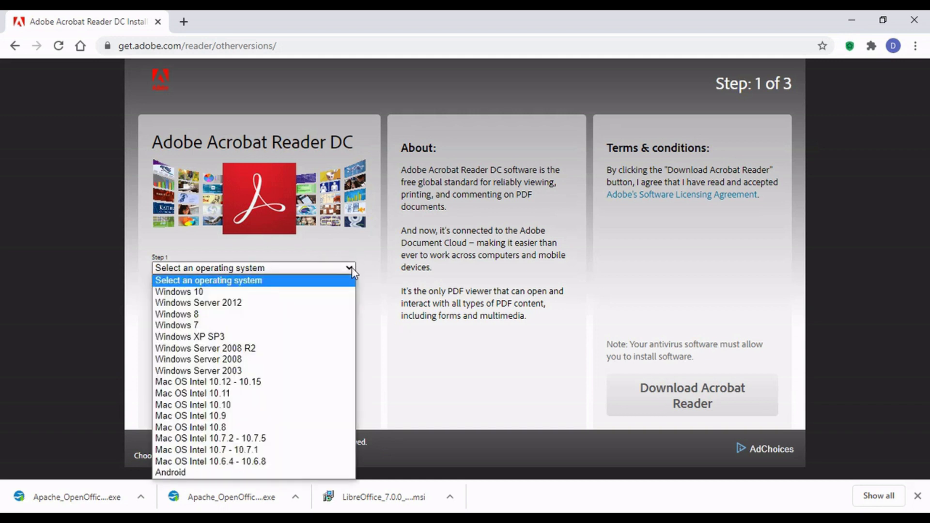
pyautogui.click(341, 292)
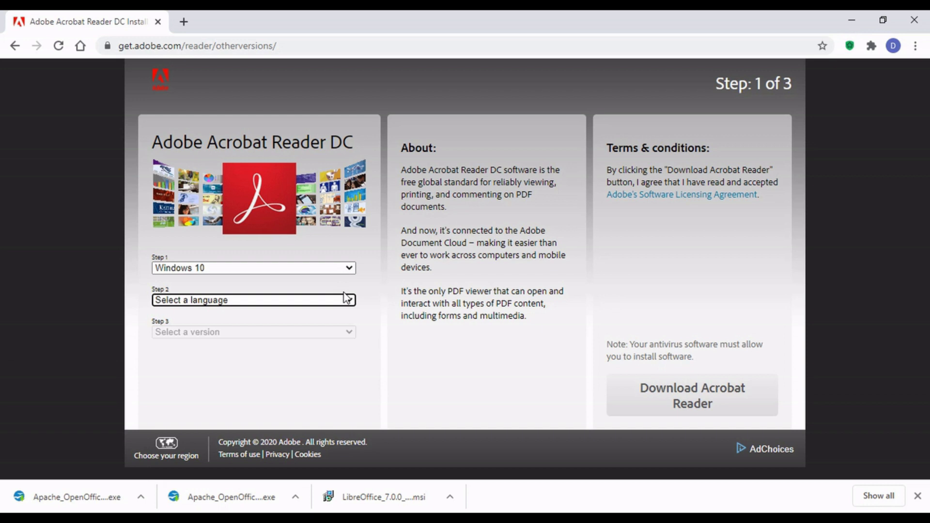
pyautogui.click(350, 300)
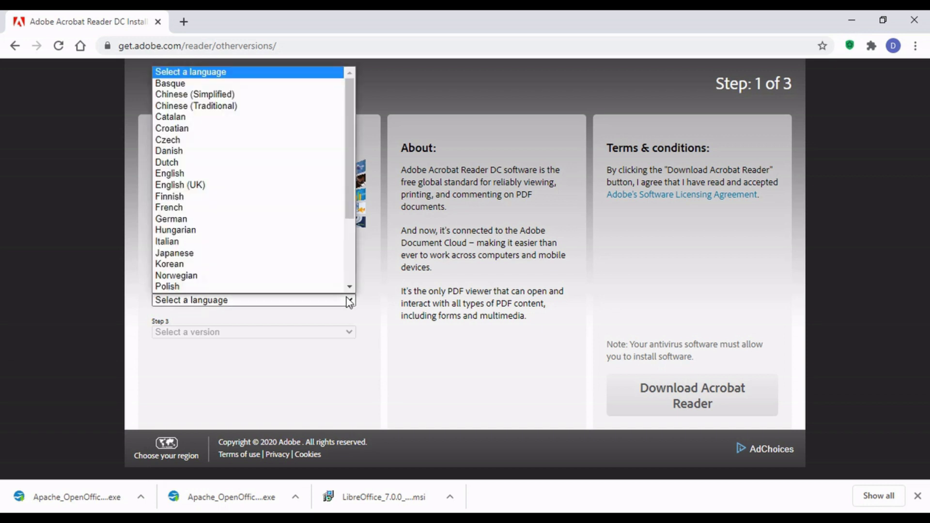
pyautogui.click(303, 174)
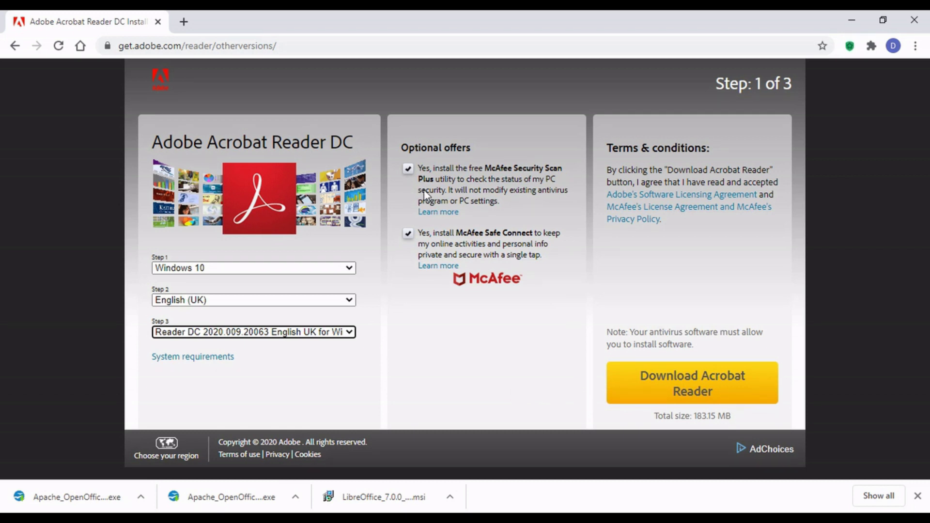
# Decline McAfee Security Scan Plus and Safe Connect, then save the Acrobat Reader DC installer
pyautogui.click(409, 169)
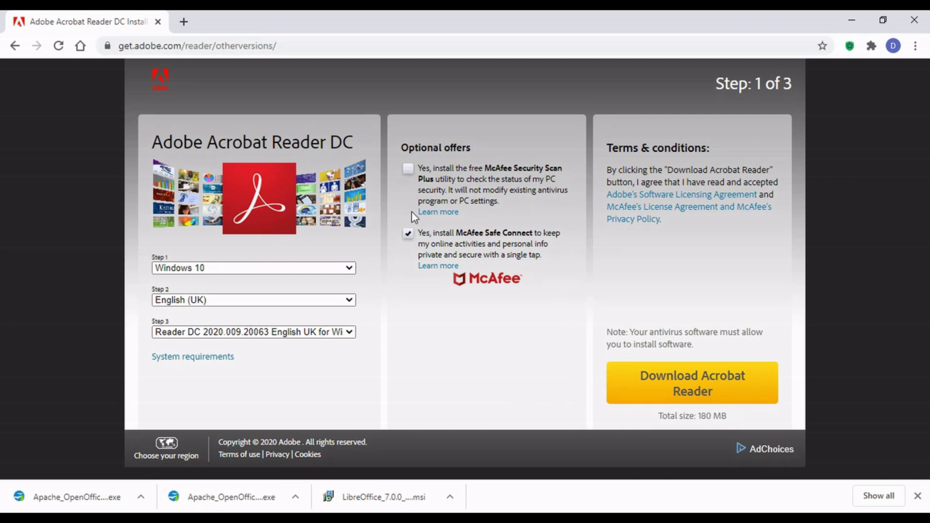
pyautogui.click(410, 234)
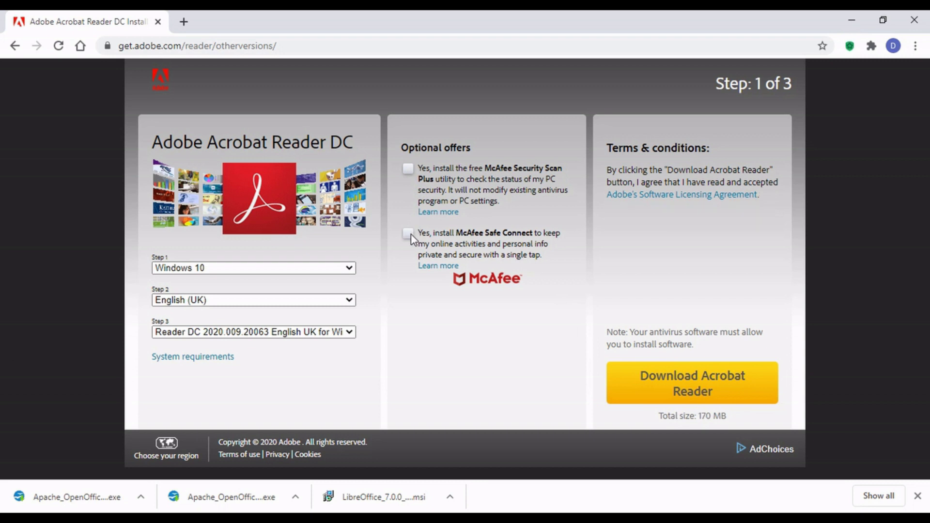
pyautogui.click(743, 388)
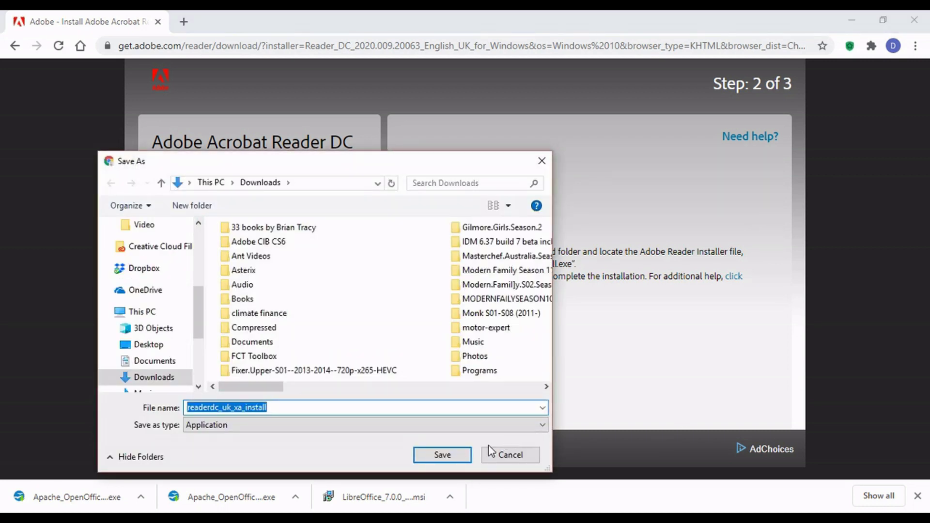
pyautogui.click(438, 455)
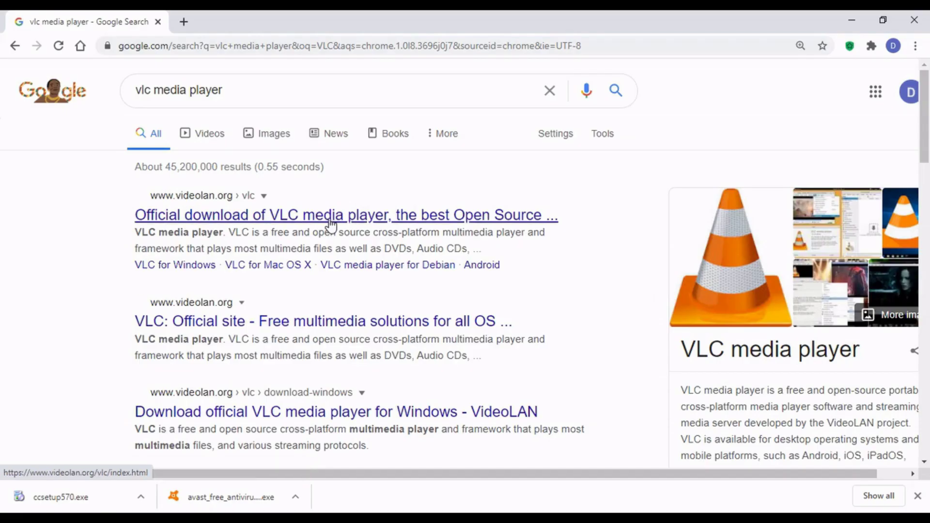
# Open the official videolan.org VLC page from the 'vlc media player' search results
pyautogui.click(330, 220)
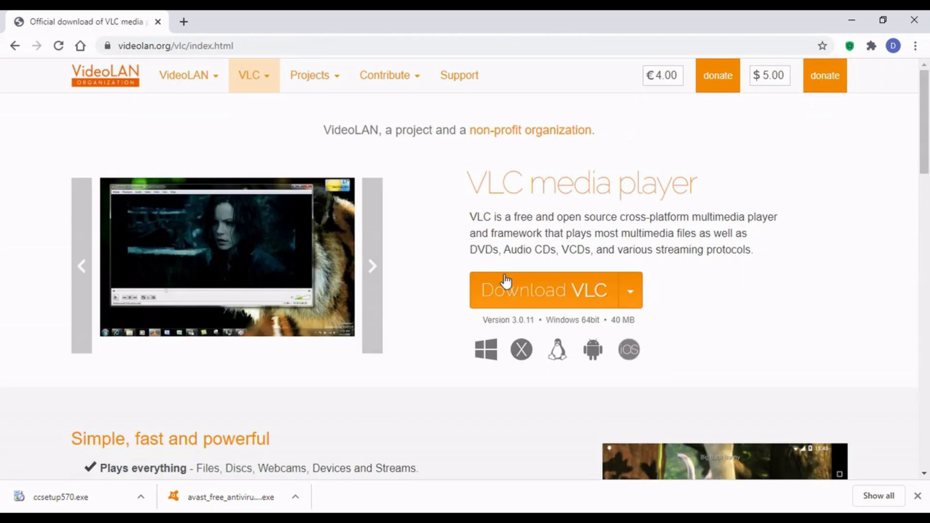
# Download vlc-3.0.11-win64.exe and save it into Downloads
pyautogui.click(569, 292)
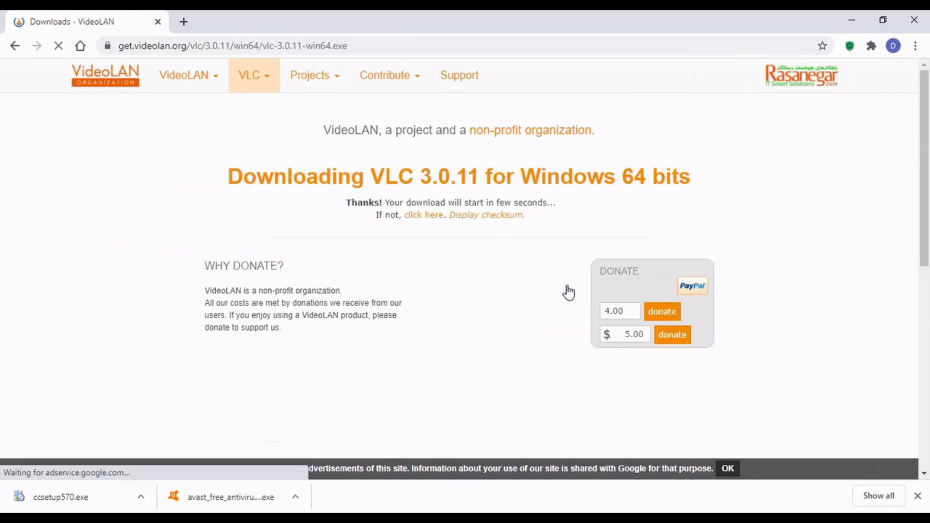
pyautogui.click(433, 218)
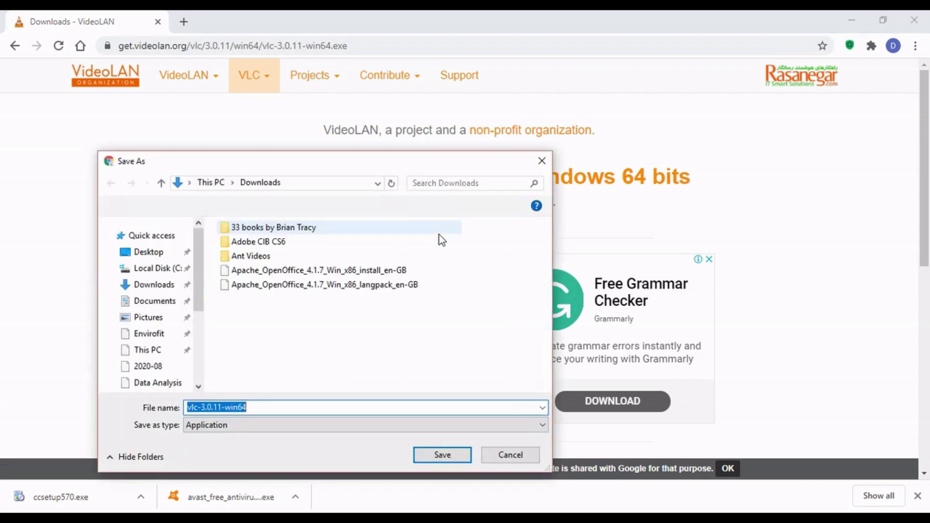
pyautogui.click(438, 454)
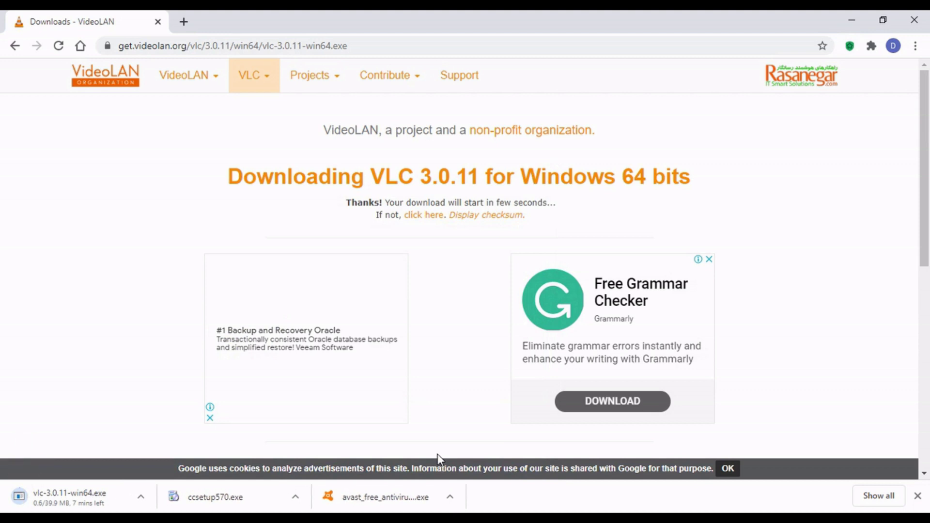